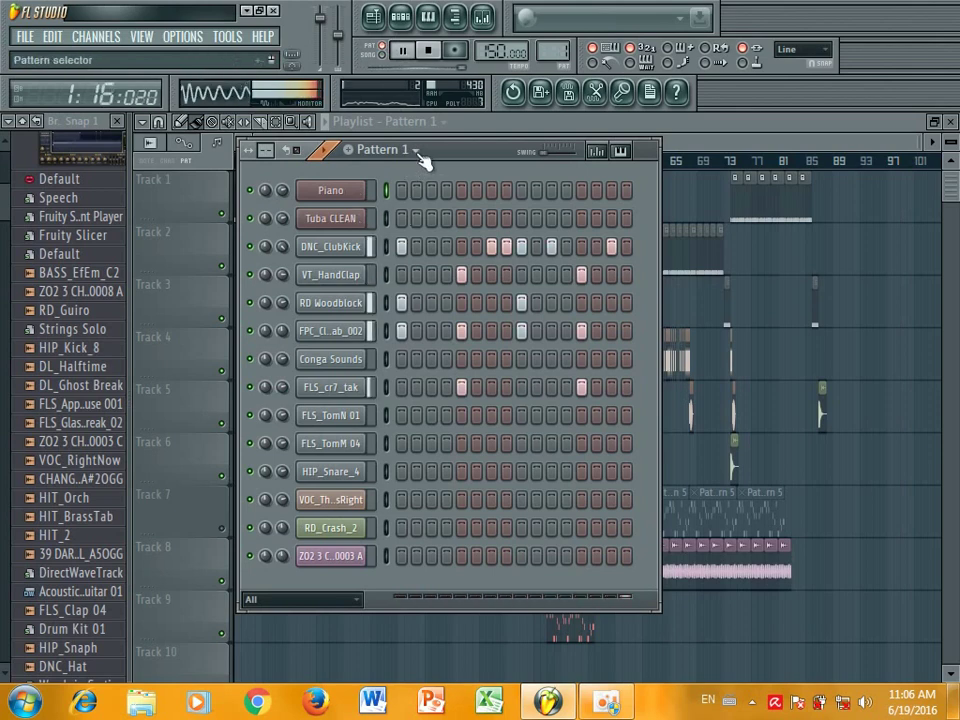
- Audition Patterns 1 through 5 in turn, examining the channels each one uses
scroll(423, 161, up, 1)
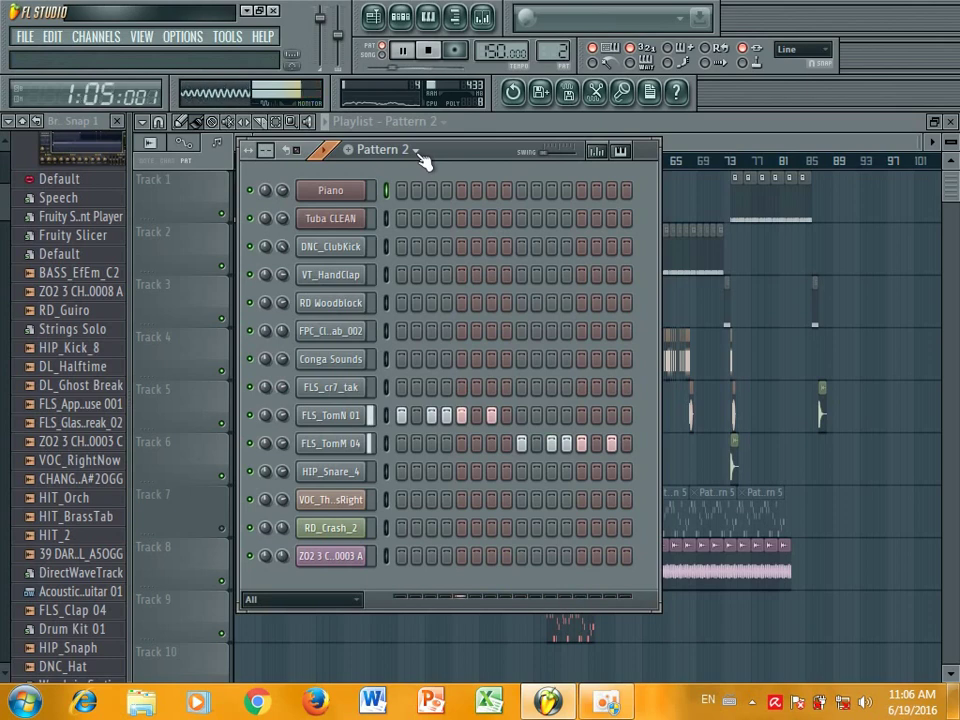
scroll(423, 161, up, 1)
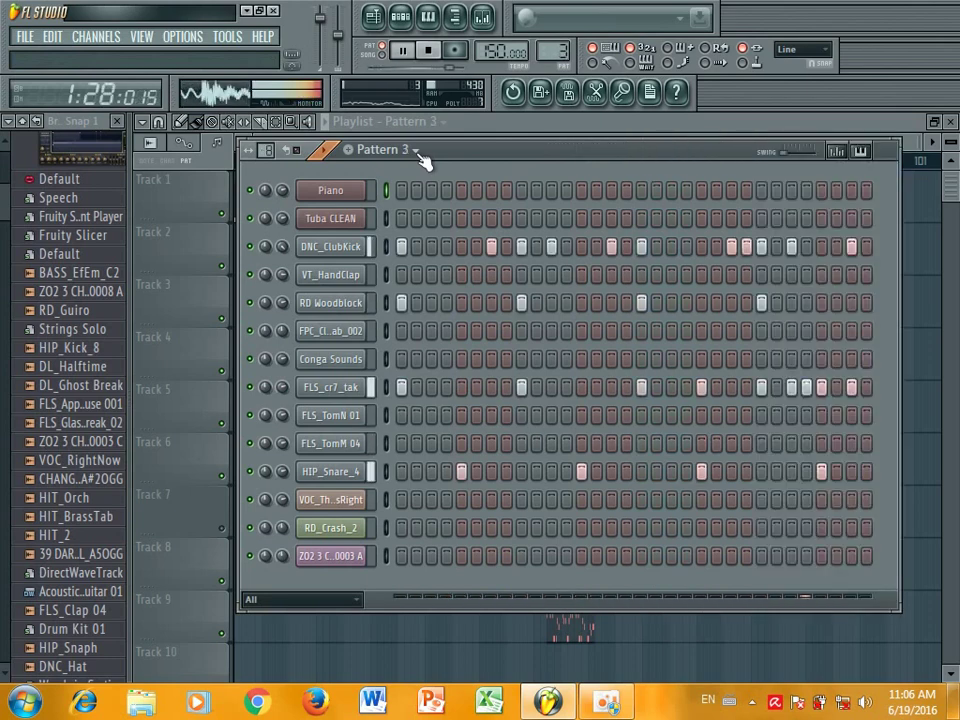
scroll(423, 161, up, 1)
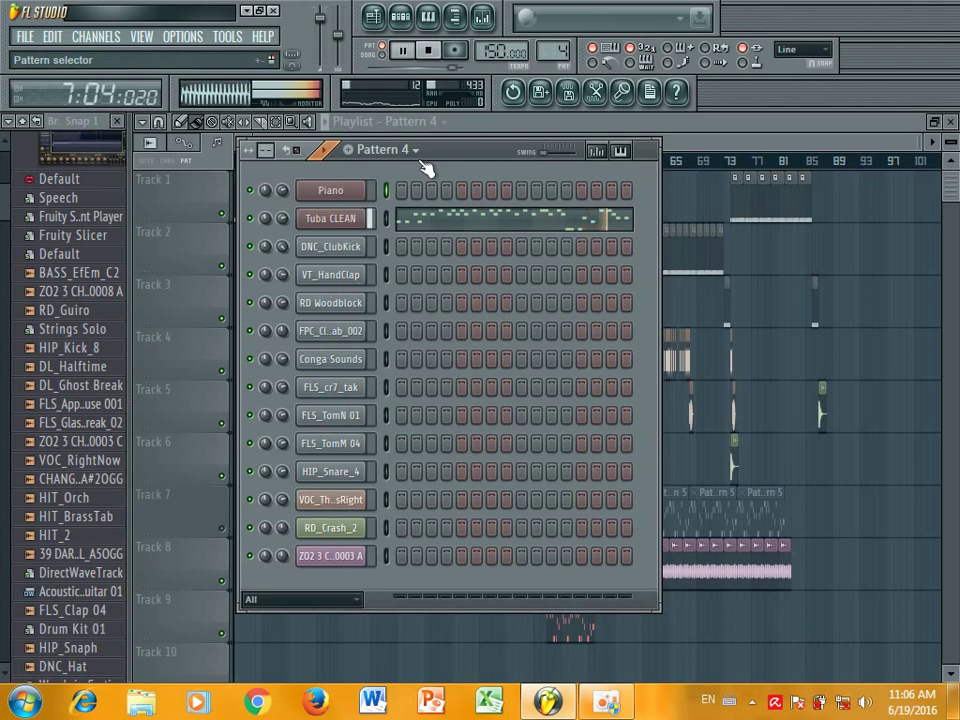
scroll(427, 168, down, 1)
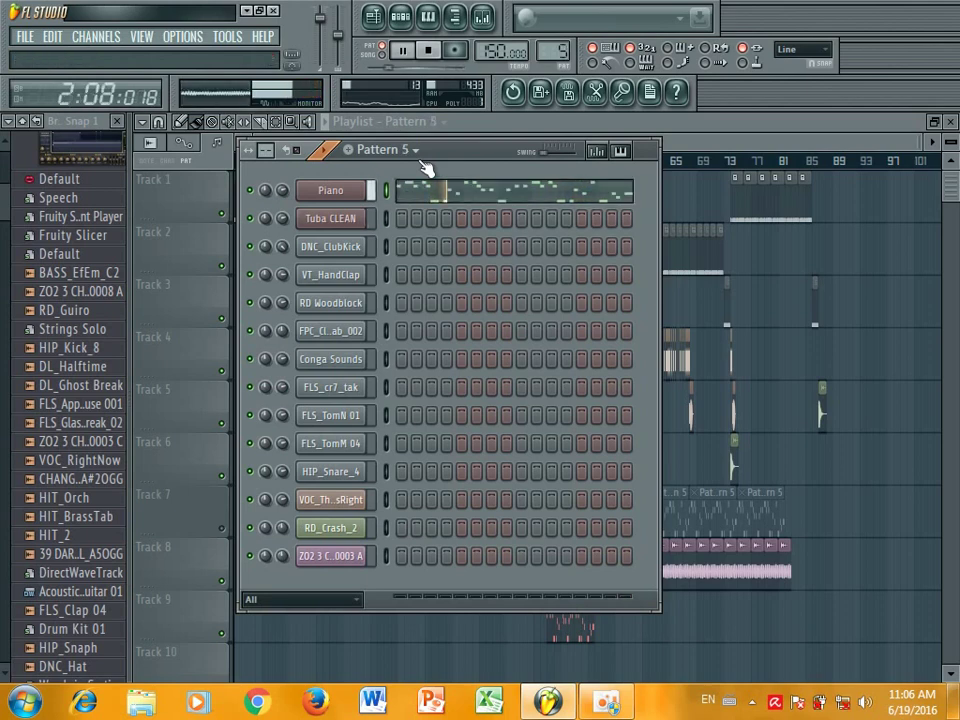
- Inspect the Piano channel's EP 1 plugin during Pattern 5 playback, then close its window
click(345, 192)
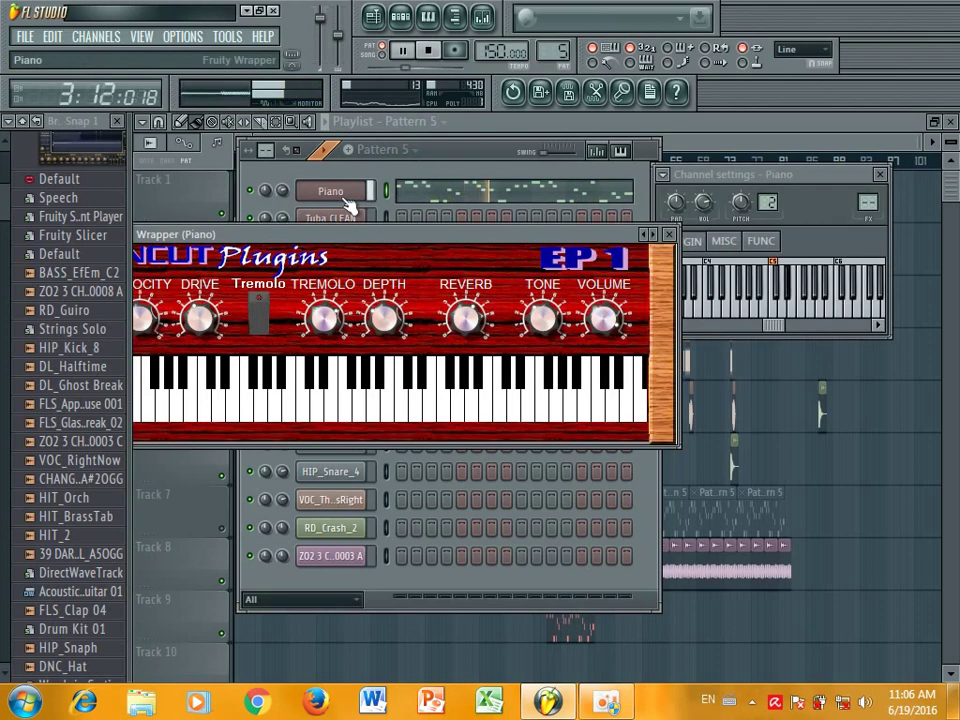
drag(366, 241, 582, 222)
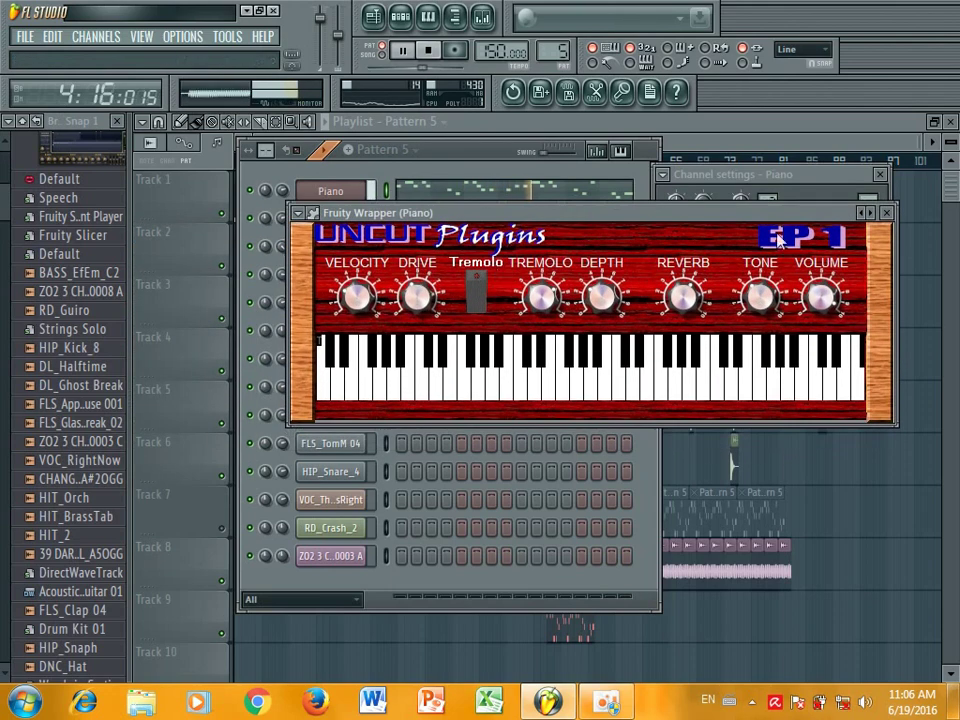
click(886, 213)
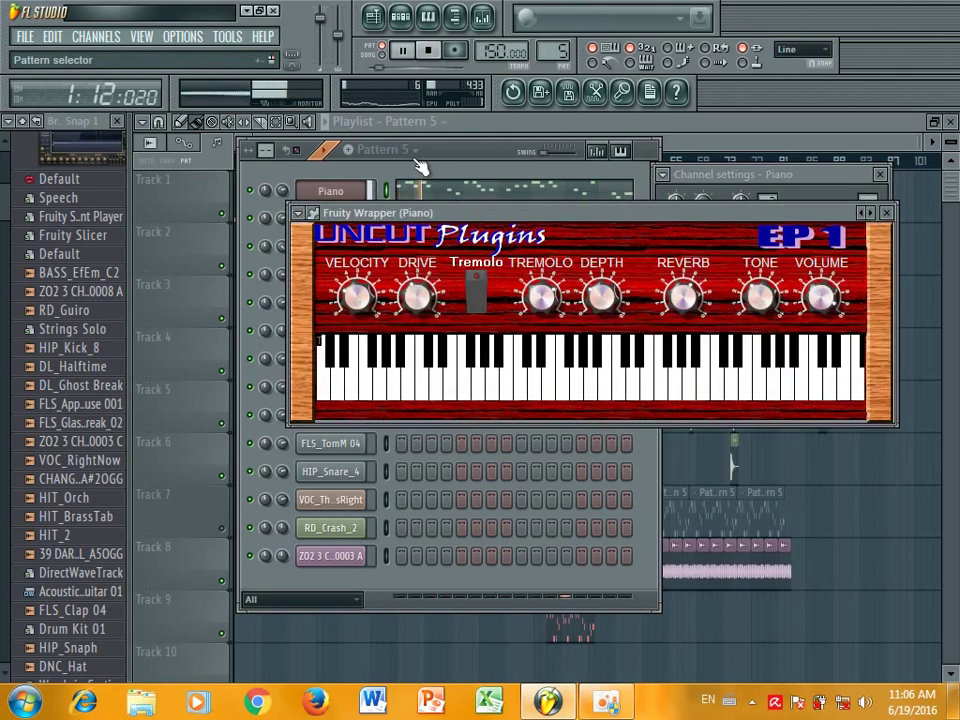
click(886, 213)
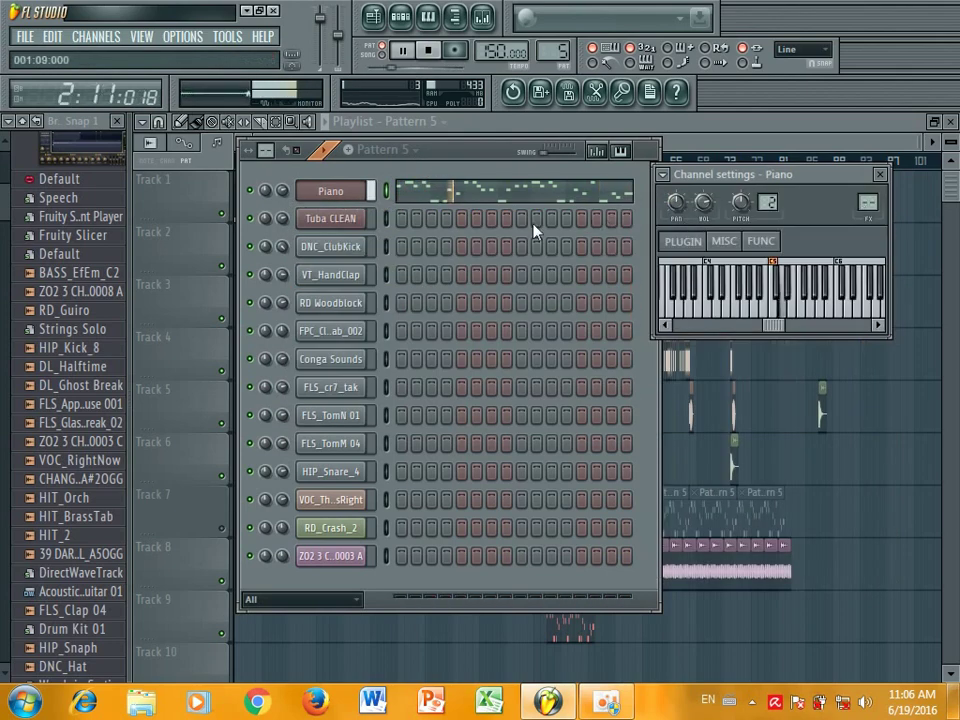
- Check the Tuba CLEAN channel's DSK Brass plugin, view the Piano plugin again, and close both
click(346, 229)
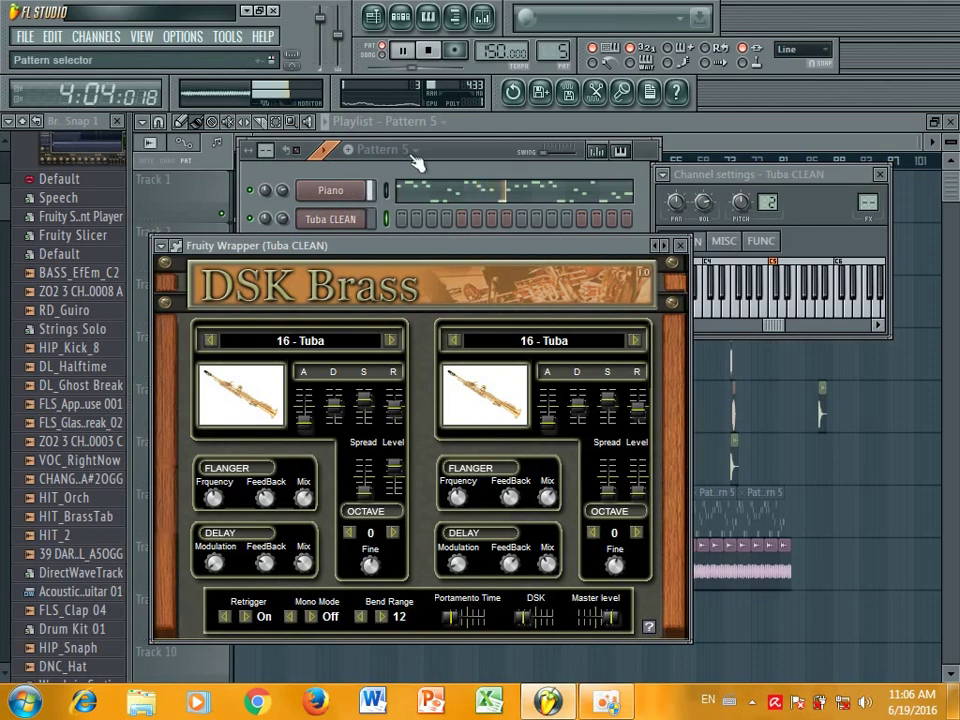
click(679, 246)
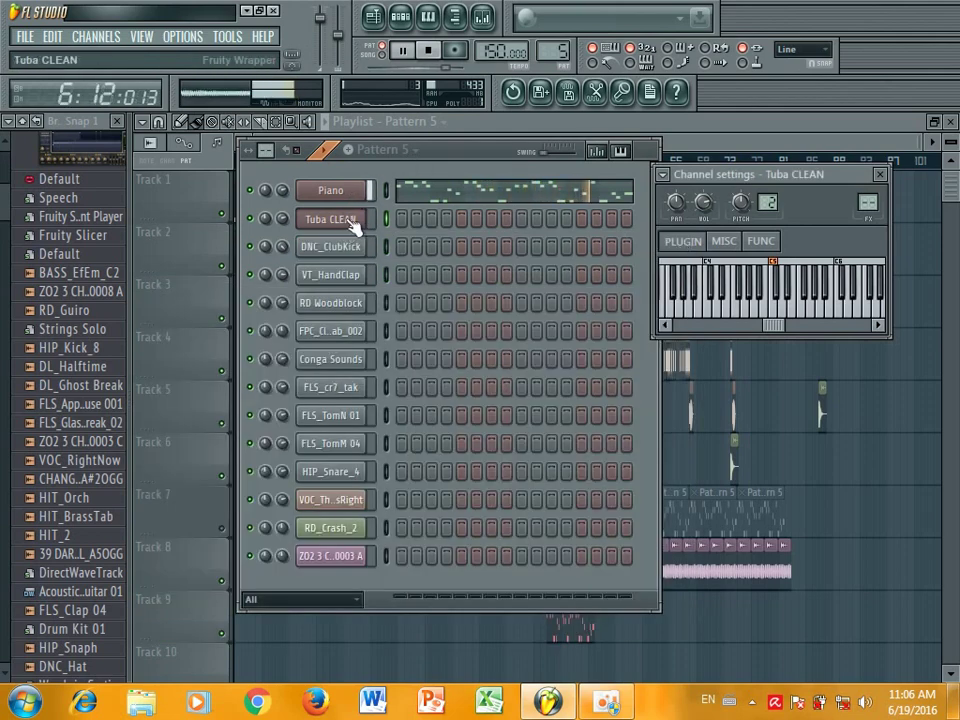
click(355, 226)
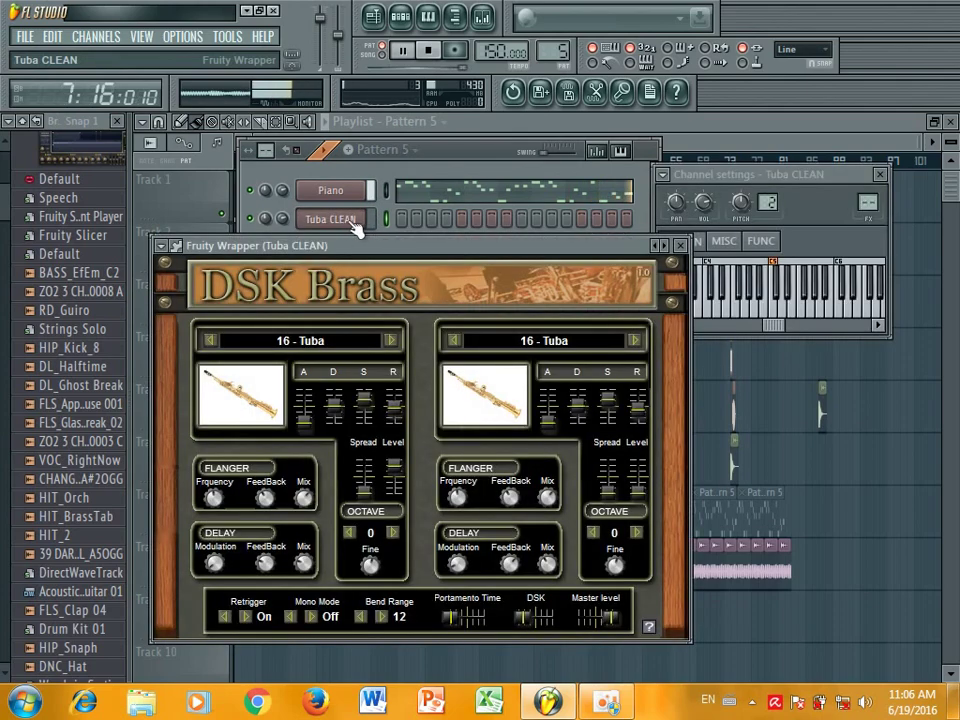
click(355, 226)
click(362, 191)
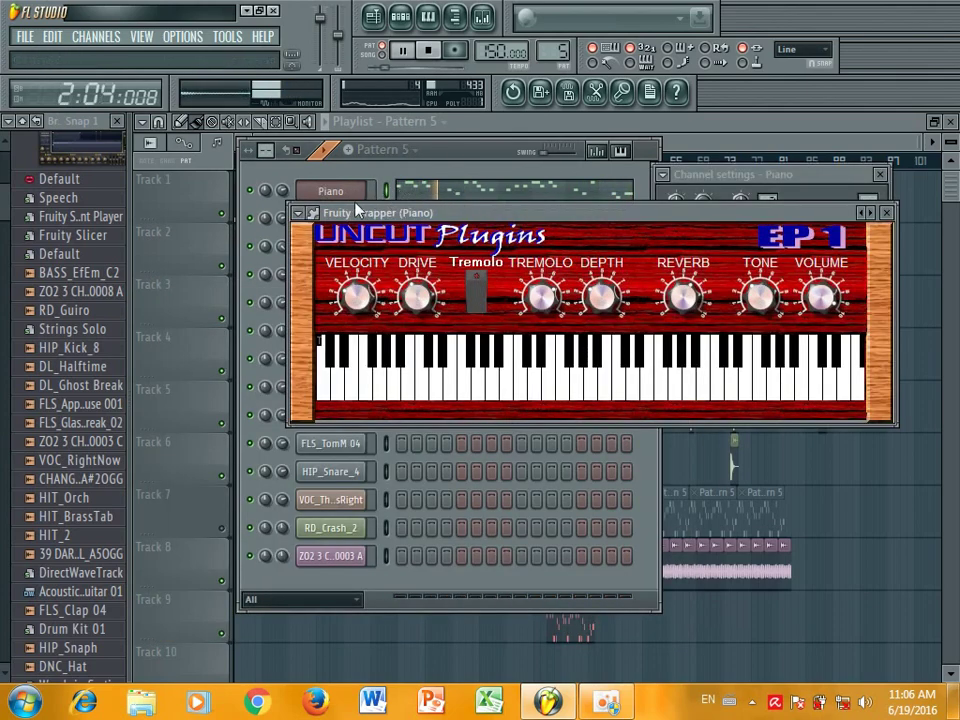
click(350, 191)
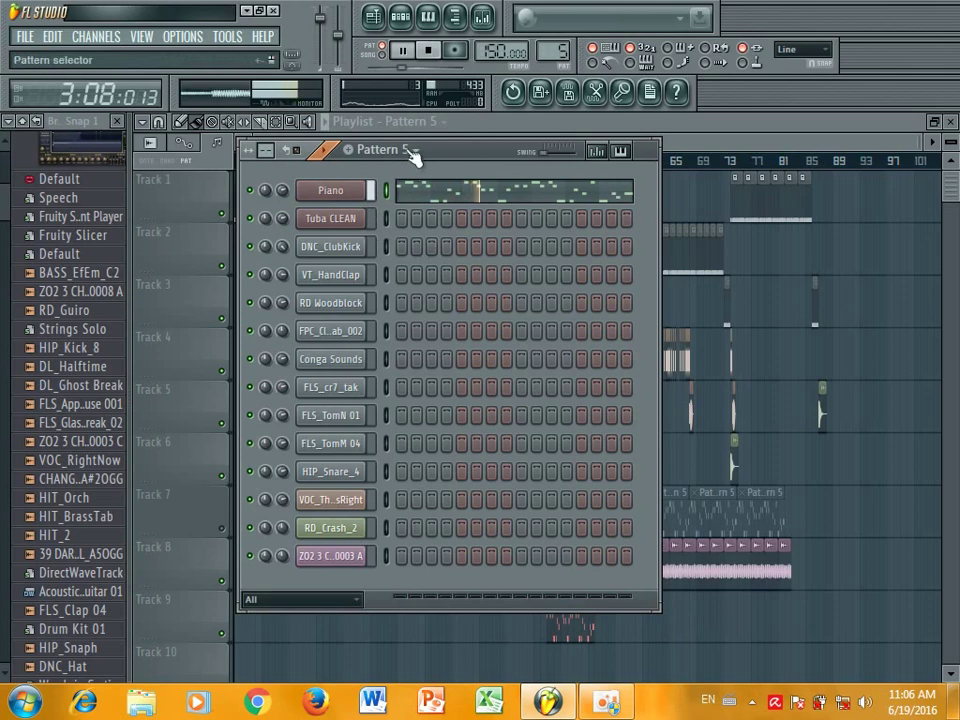
- Stop the Pattern 5 playback and play the full playlist arrangement in song mode from bar 1
click(401, 49)
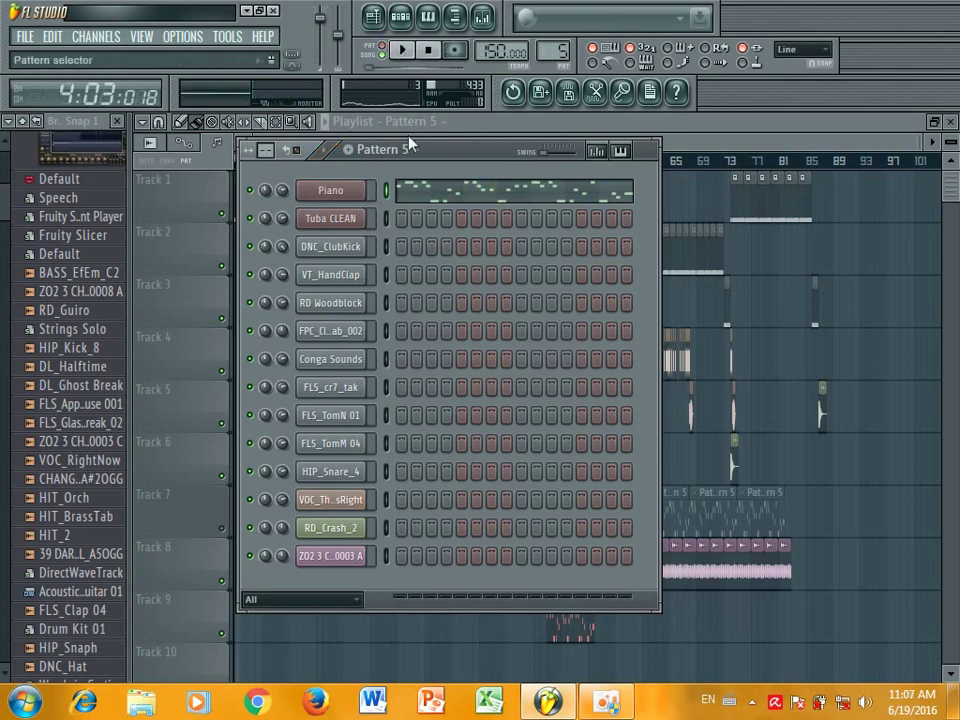
click(400, 16)
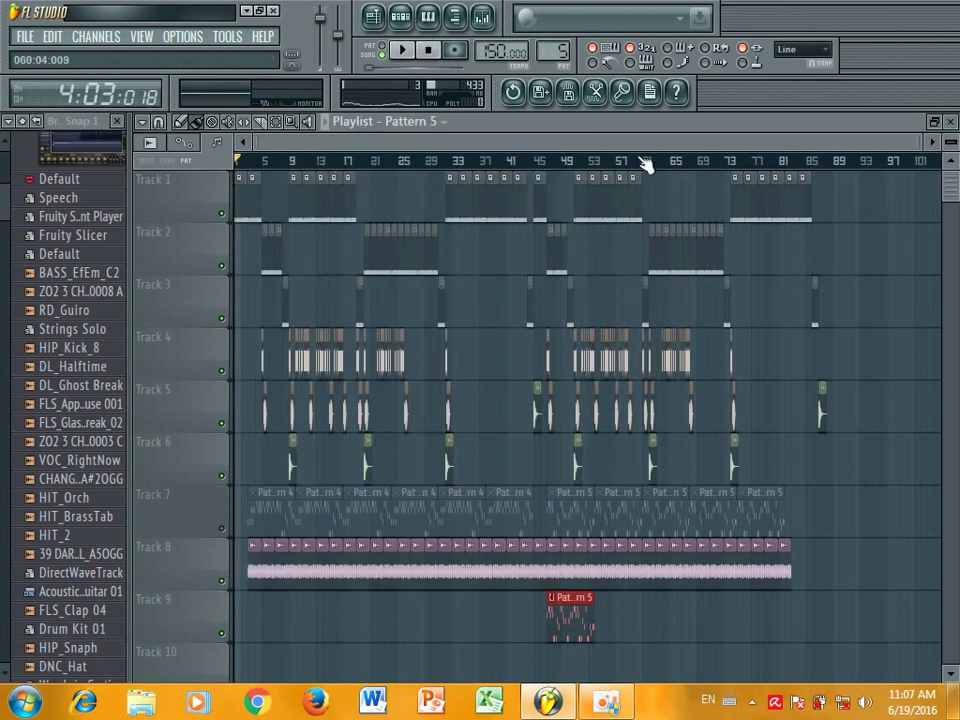
scroll(646, 165, up, 6)
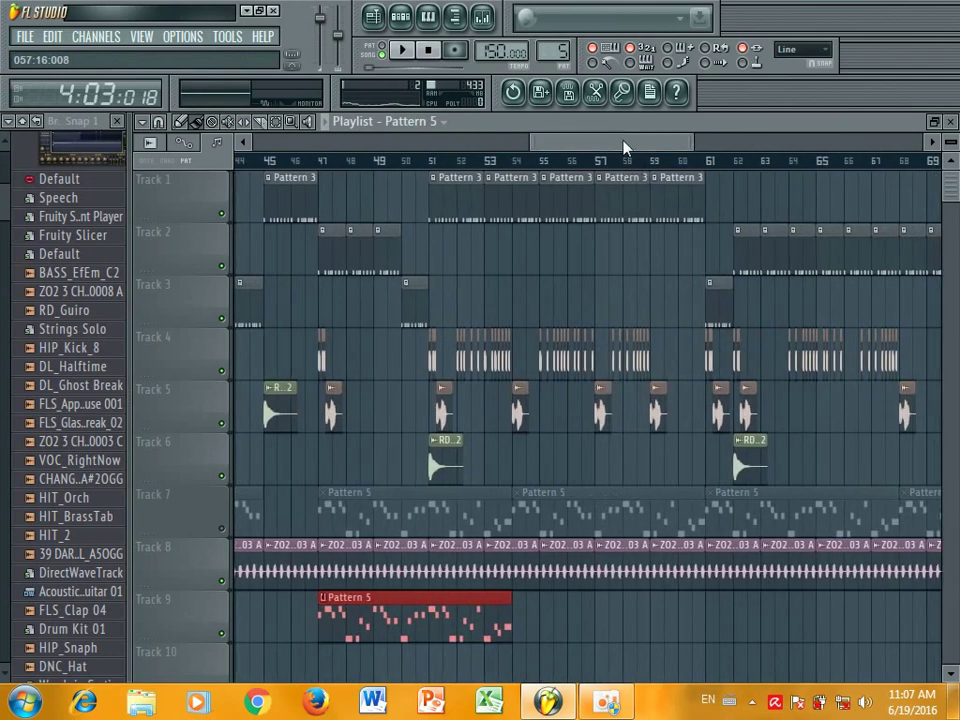
drag(624, 147, 204, 146)
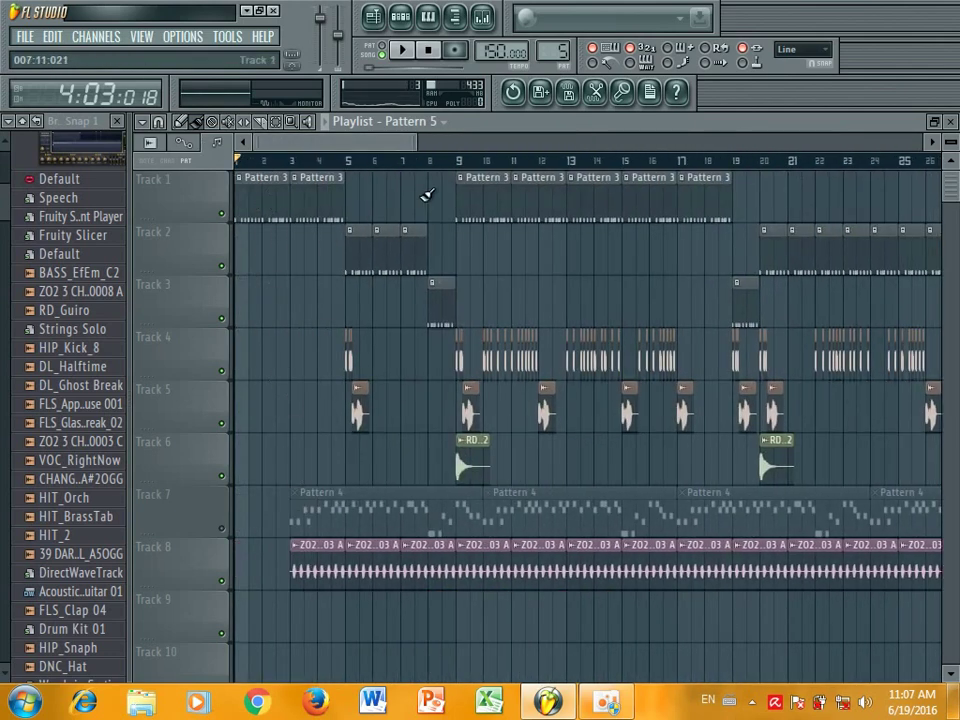
click(401, 49)
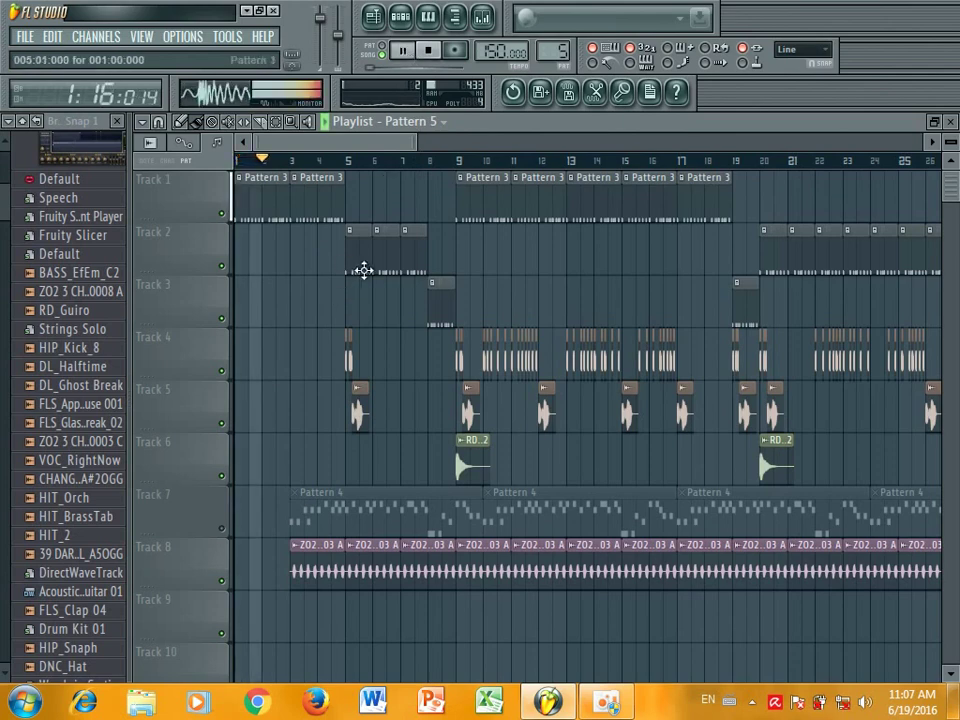
scroll(414, 171, down, 1)
scroll(414, 171, down, 3)
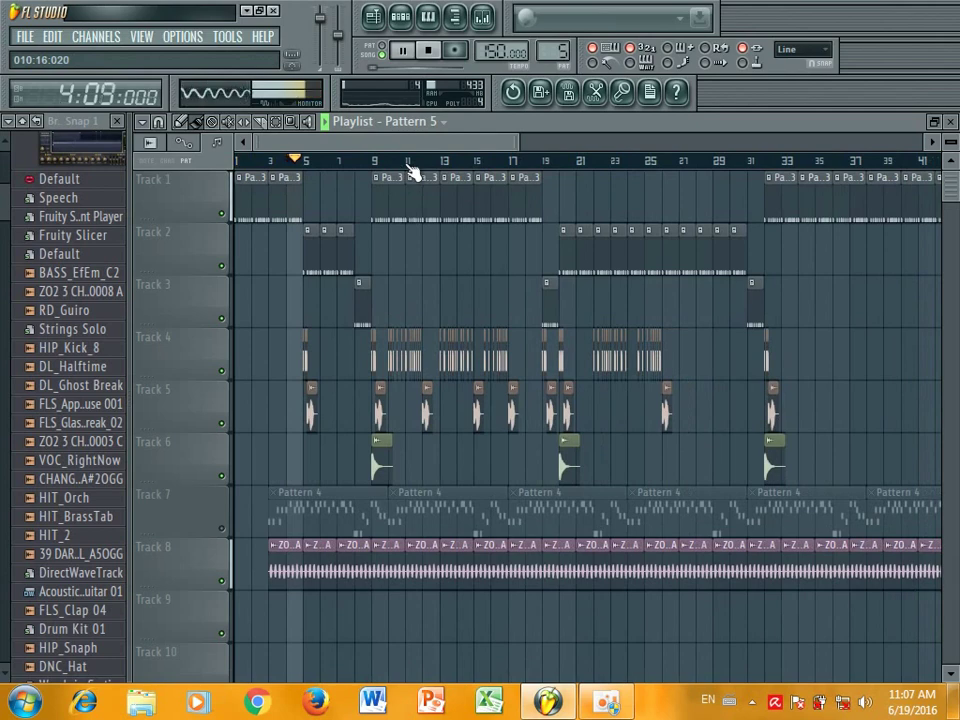
scroll(414, 171, down, 1)
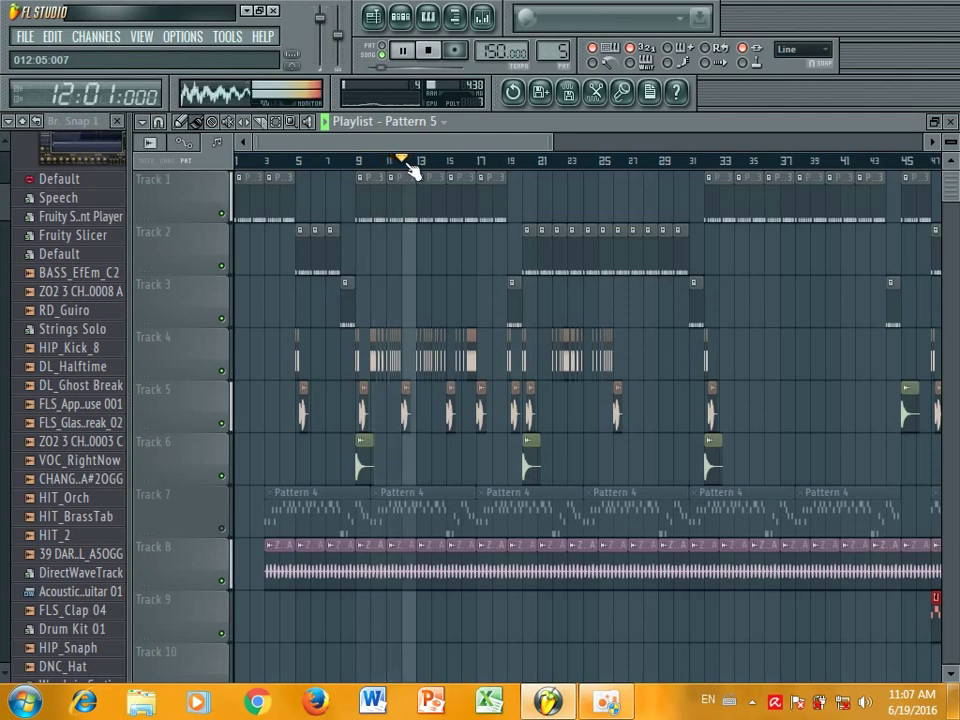
- In Pattern 4, replace the Tuba CLEAN channel's instrument with BooBass and close its channel settings
click(402, 19)
click(340, 222)
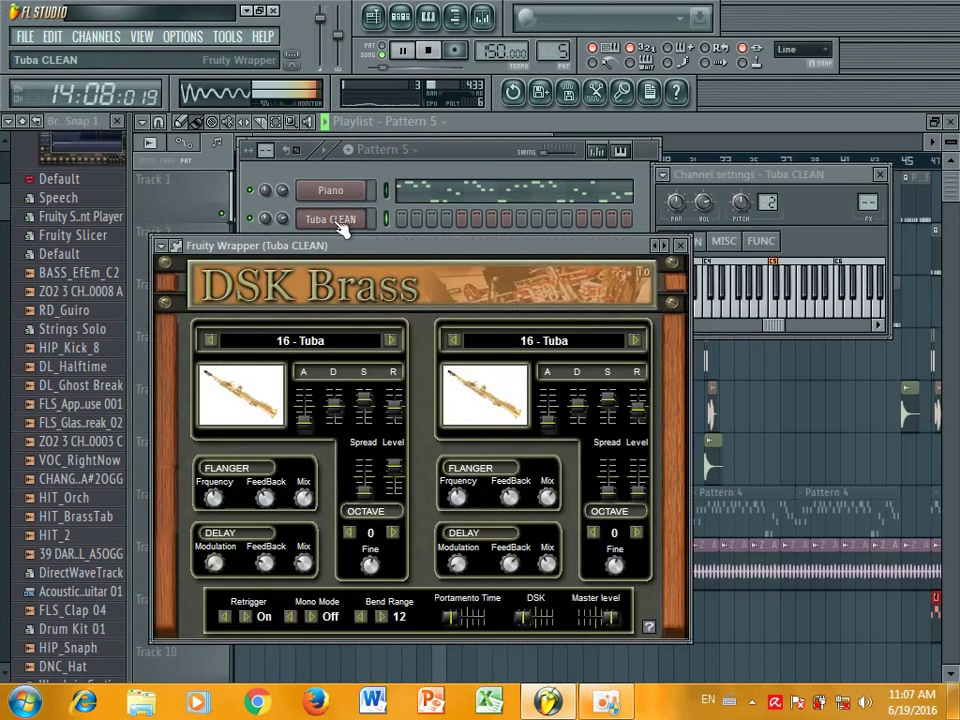
click(335, 219)
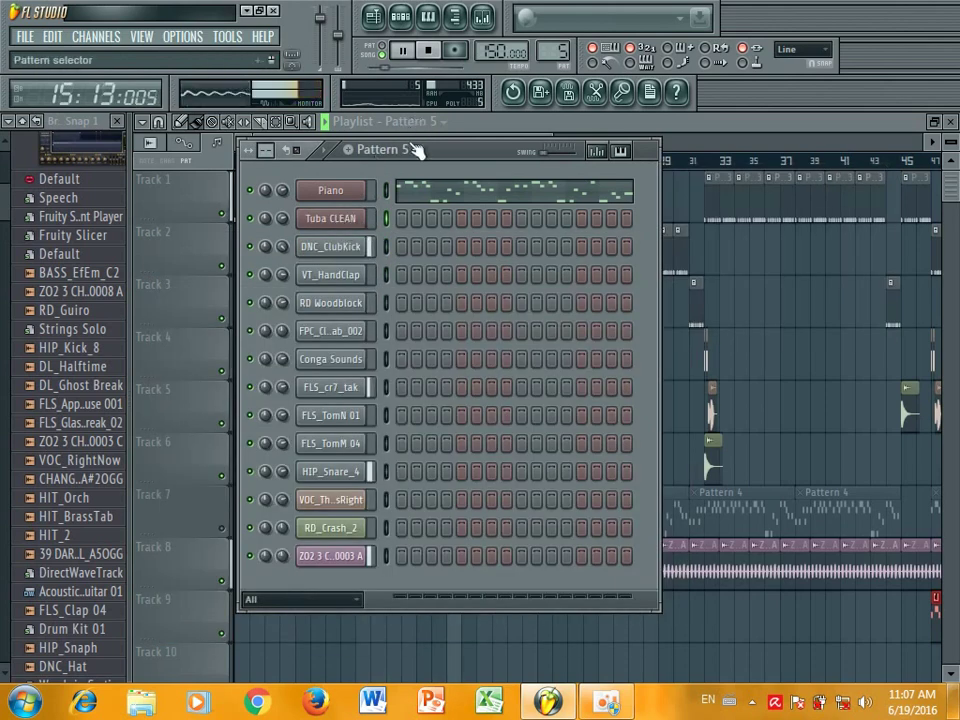
scroll(420, 150, down, 1)
right_click(366, 214)
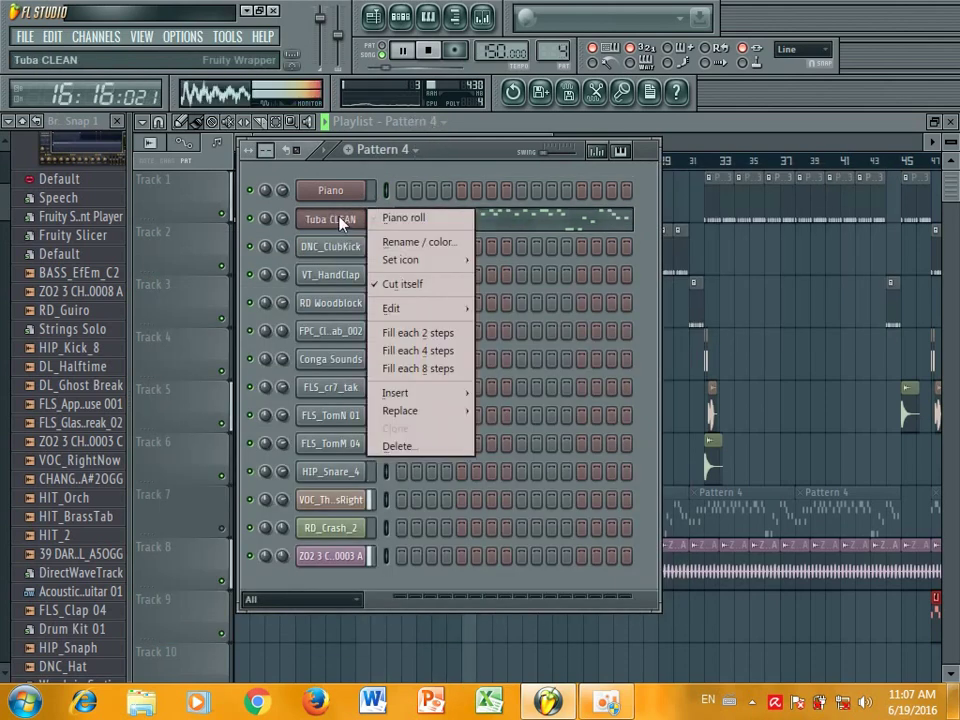
mouse_move(430, 410)
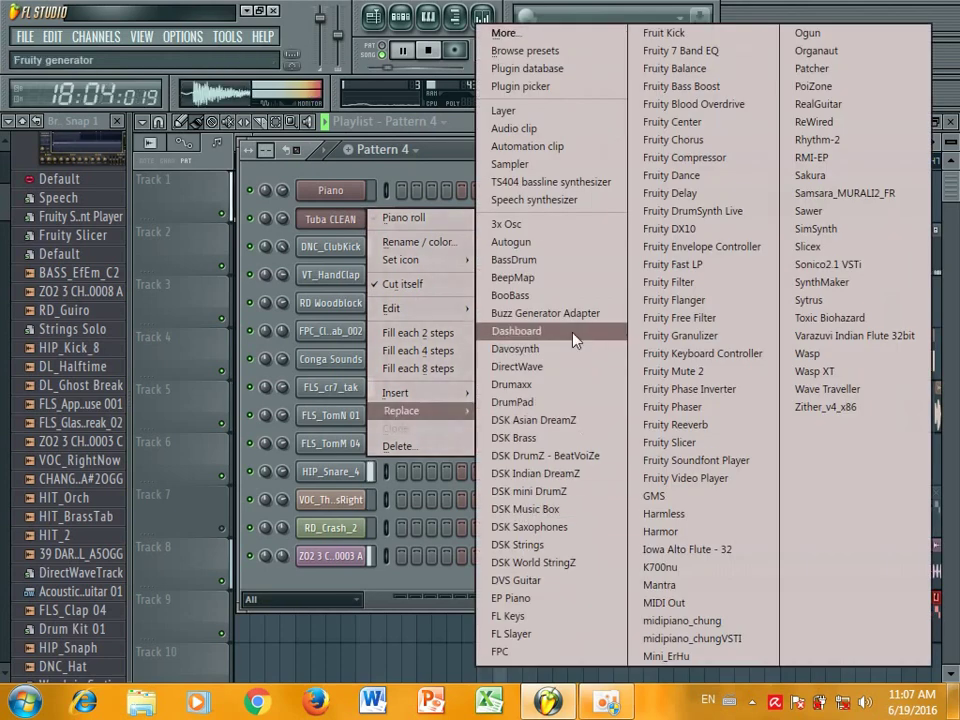
click(579, 297)
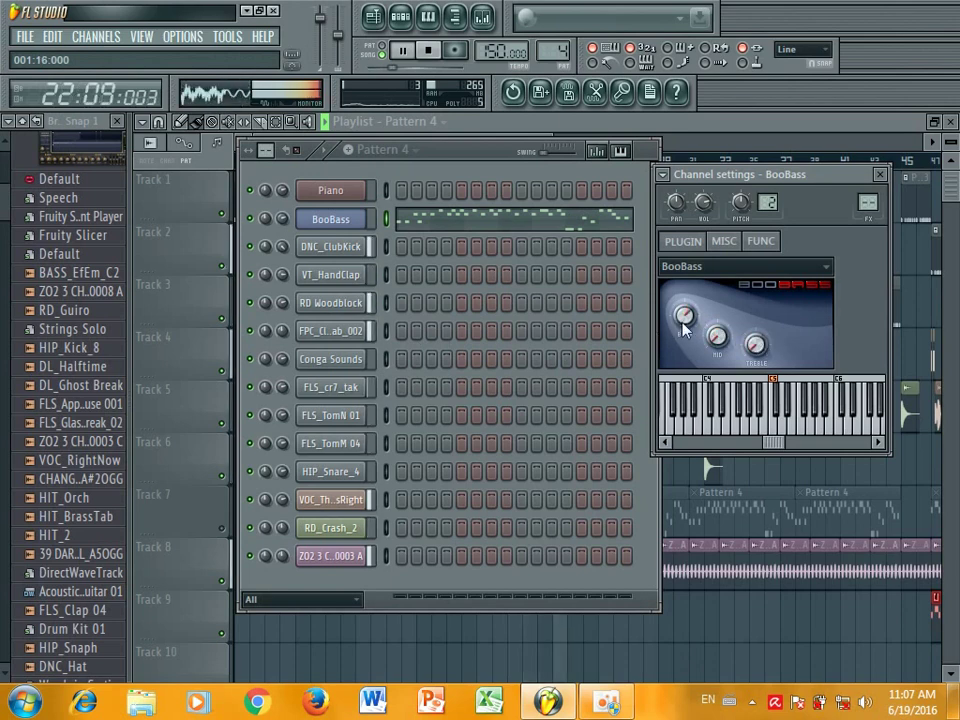
click(879, 174)
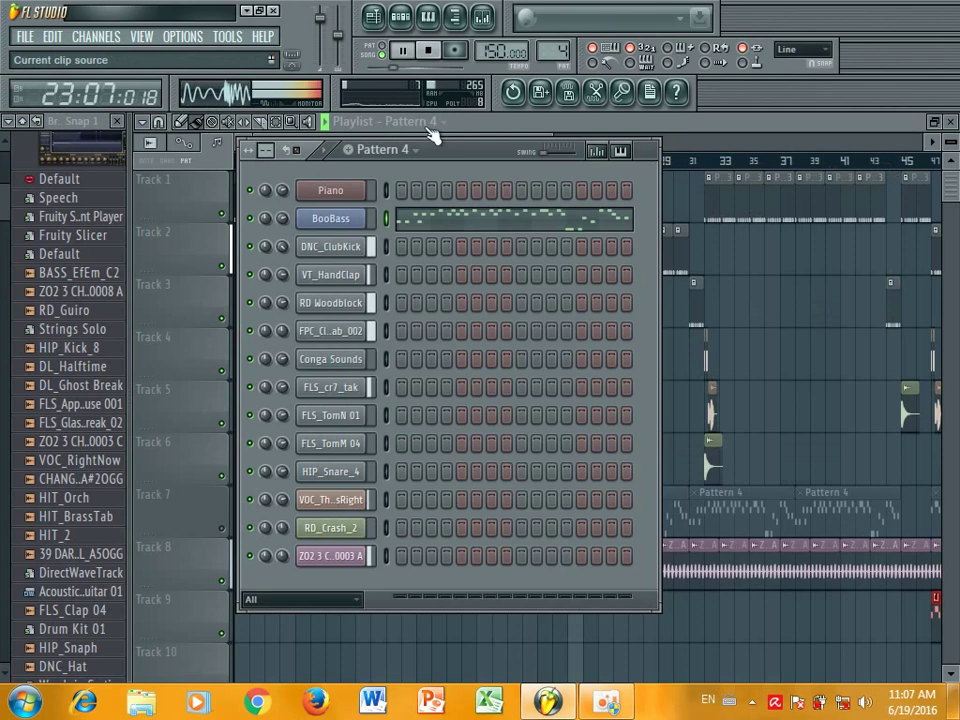
- Return to the playlist and unmute Track 7, which holds the Pattern 4 and Pattern 5 clips
click(401, 20)
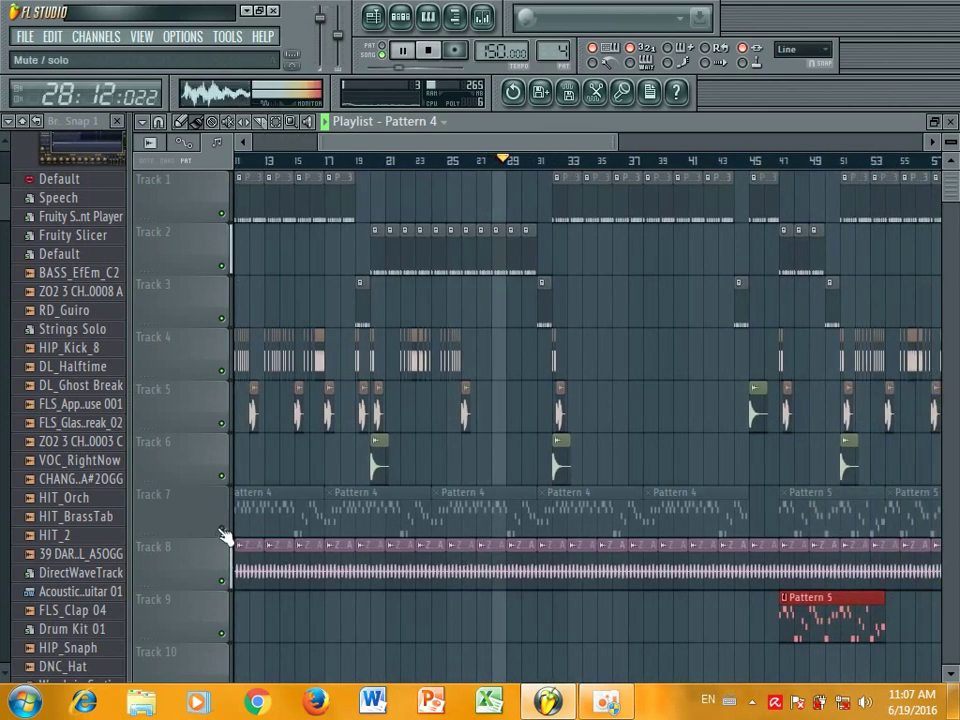
scroll(606, 475, down, 2)
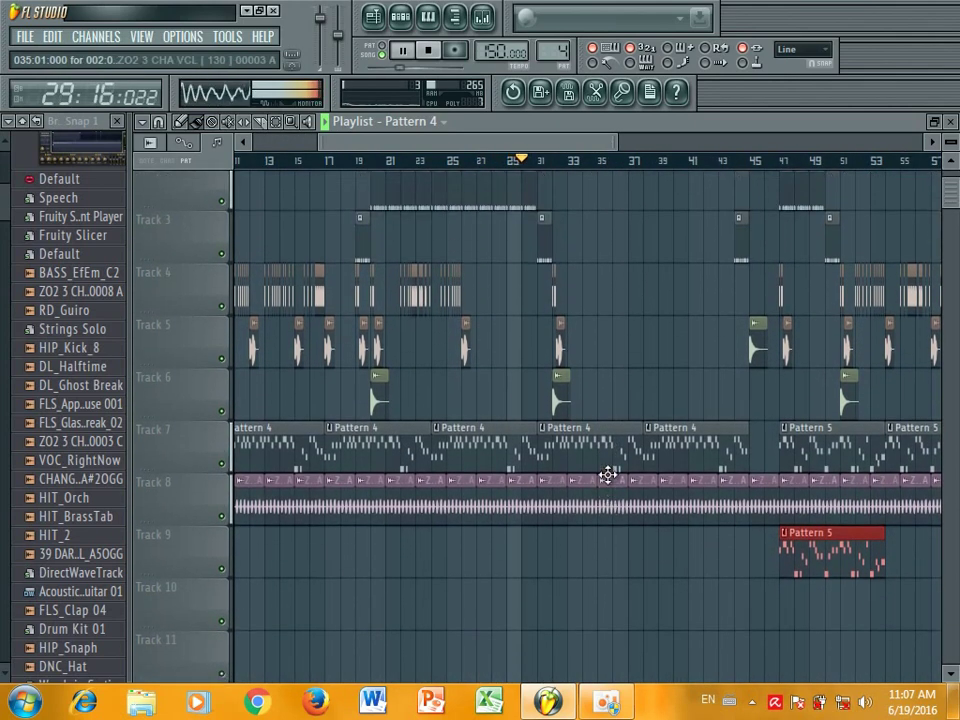
scroll(606, 475, up, 2)
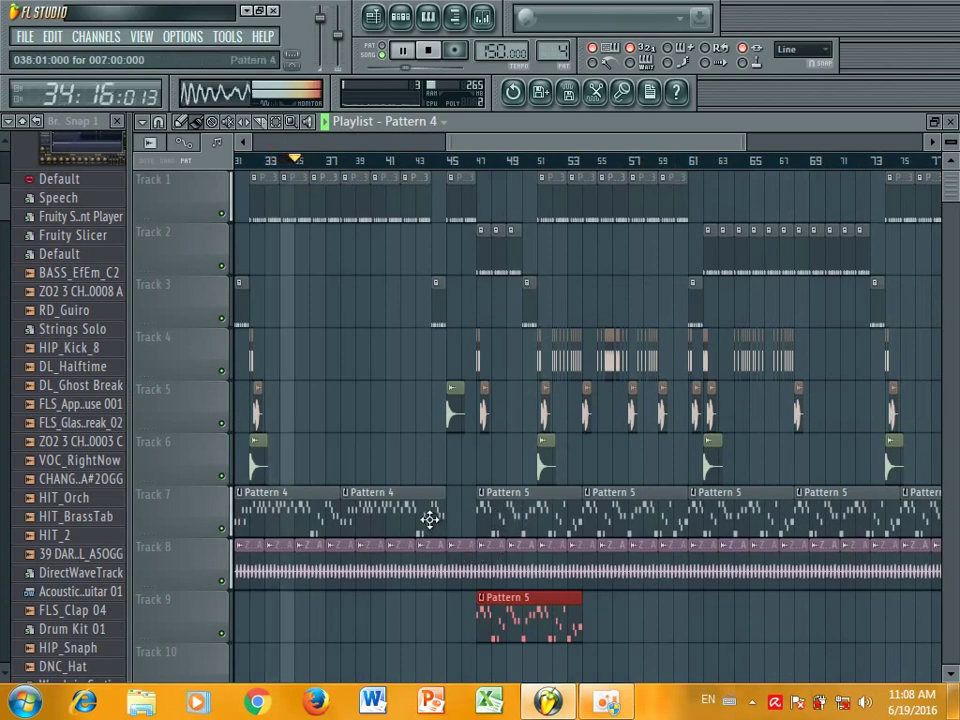
- Paint four consecutive Pattern 4 clips on Track 10 from bar 47, and delete the Pattern 5 clip from Track 9
scroll(497, 598, down, 2)
scroll(538, 592, down, 1)
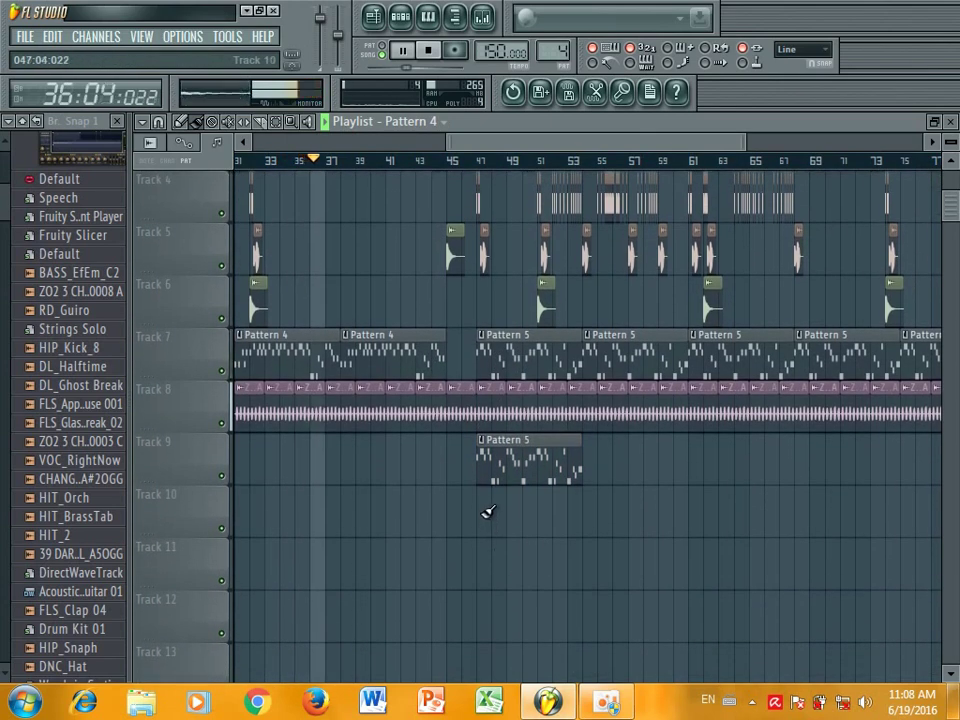
mouse_move(488, 510)
mouse_down()
mouse_move(484, 503)
mouse_move(883, 505)
mouse_up()
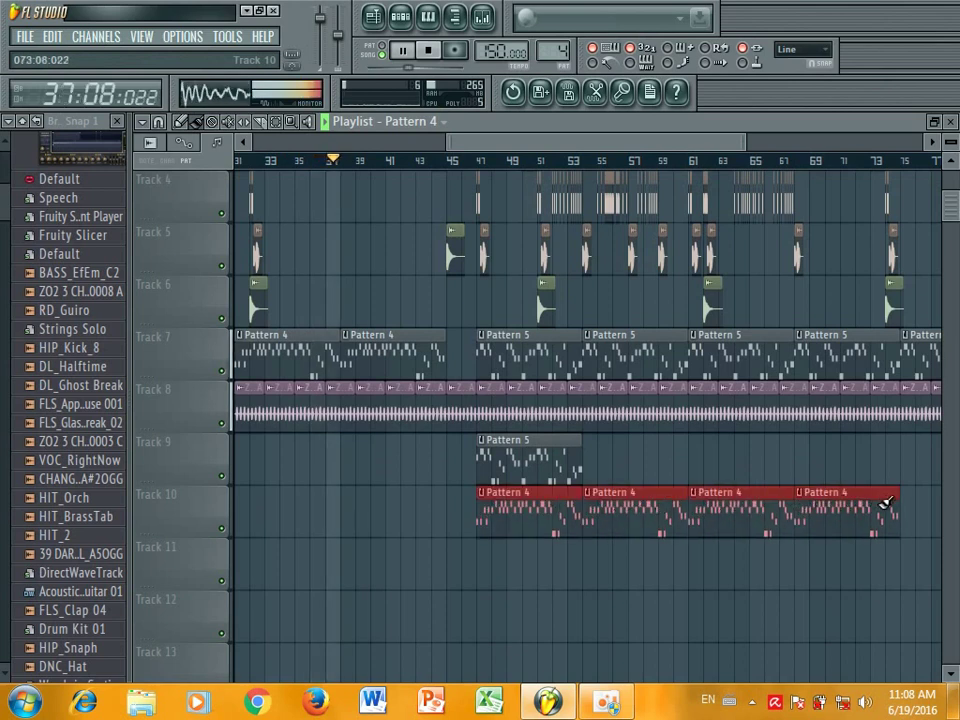
right_click(538, 466)
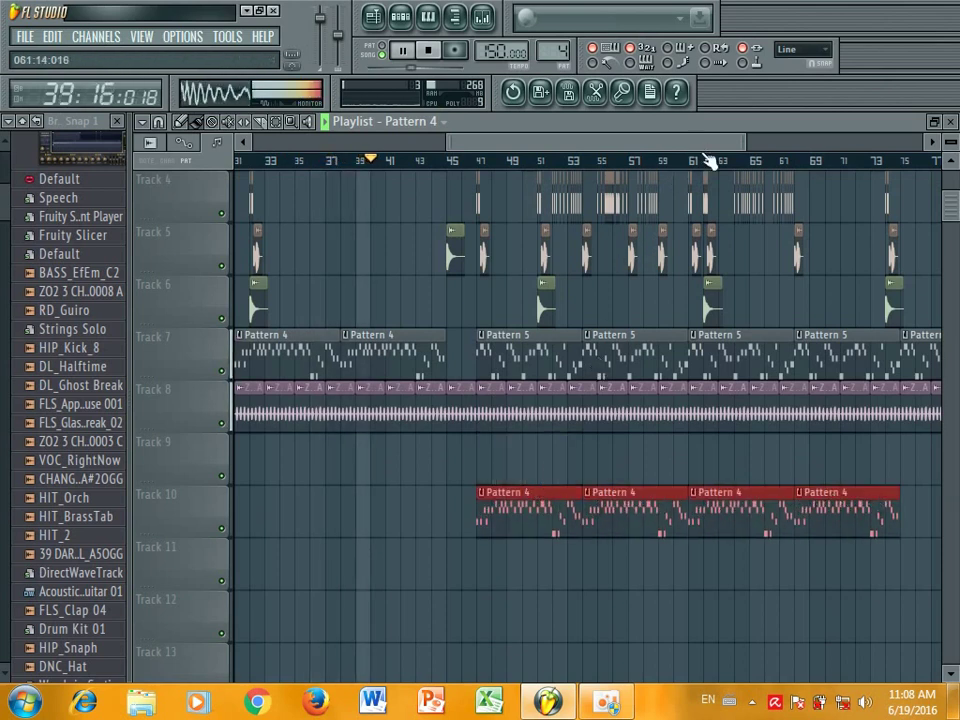
- Add one more Pattern 4 clip at bar 75 on Track 10, directly after the existing ones
scroll(708, 162, down, 3)
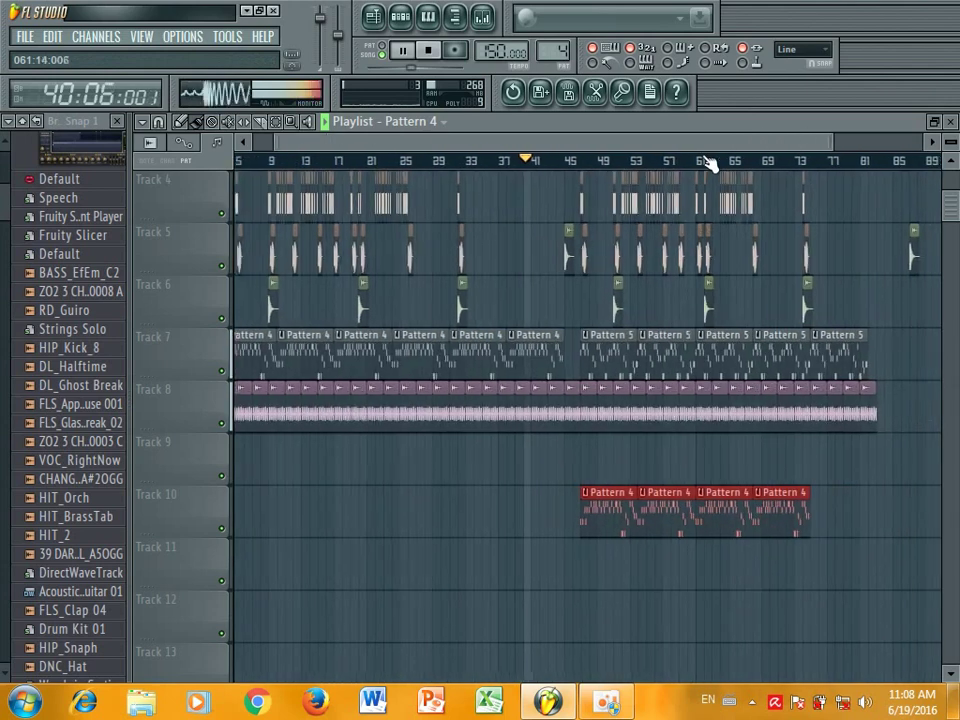
click(820, 511)
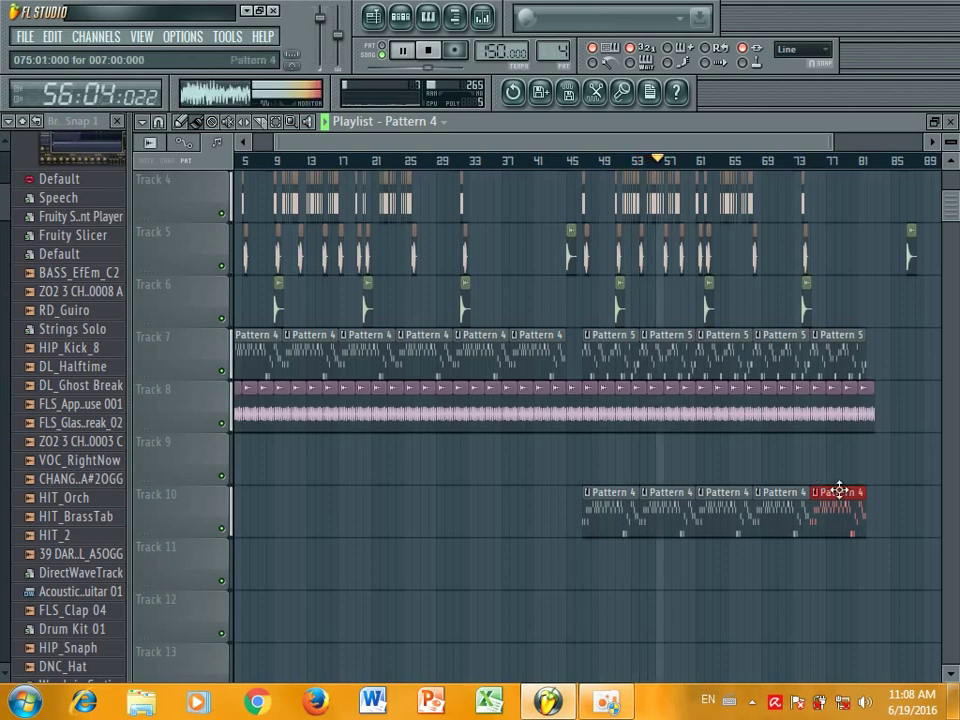
scroll(830, 490, up, 3)
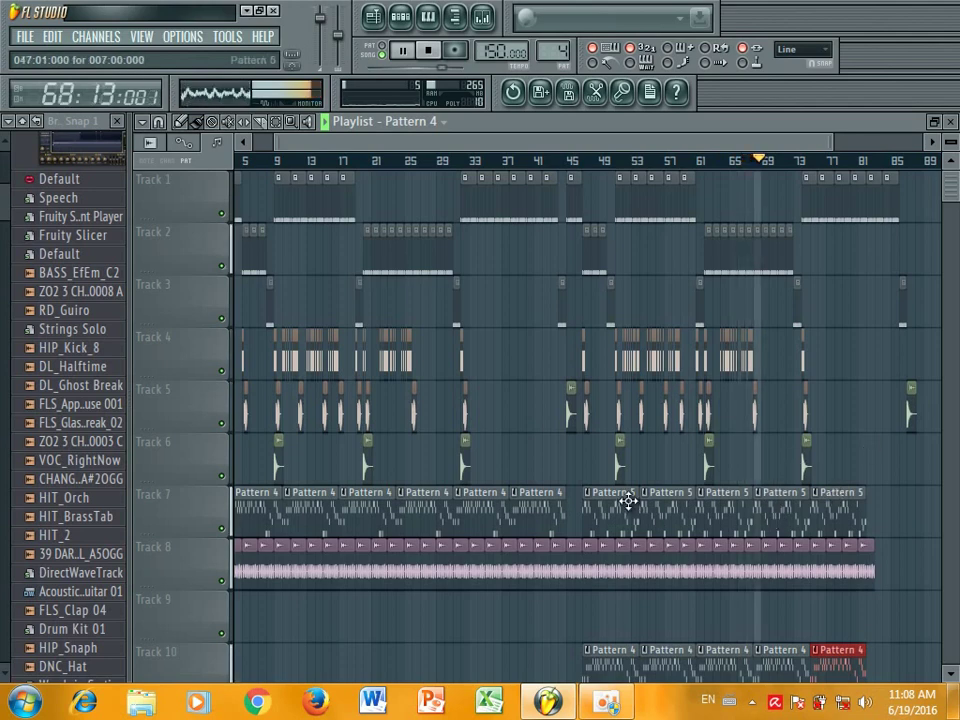
- Move the last Pattern 2 clip on Track 3 to bar 83 and the last RD_Crash_2 clip on Track 5 to bar 84
scroll(628, 500, down, 1)
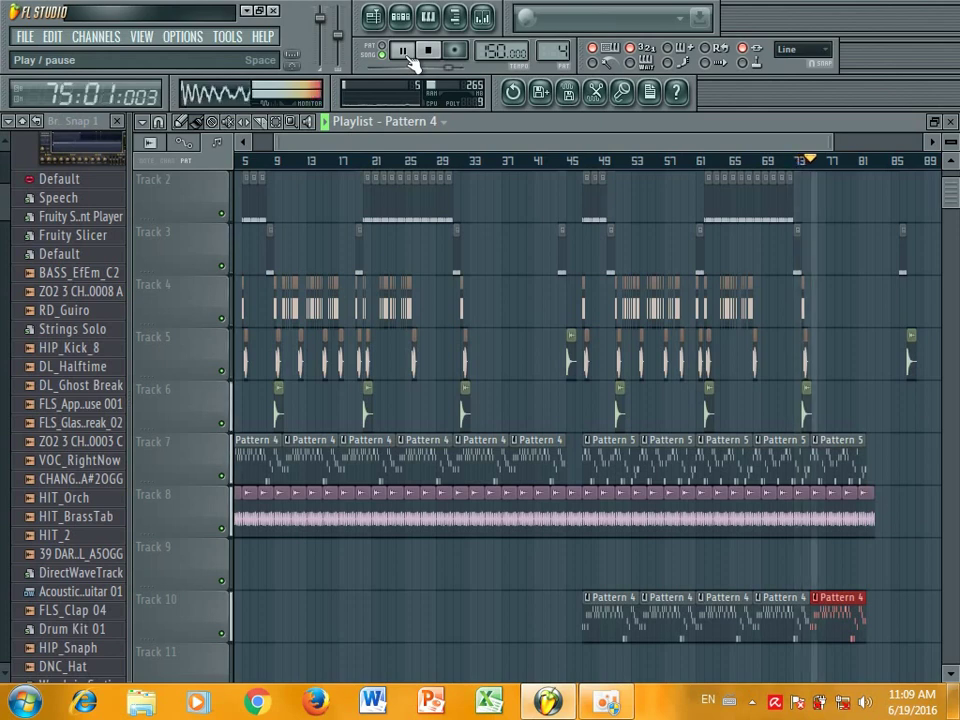
scroll(886, 286, down, 1)
scroll(870, 160, up, 3)
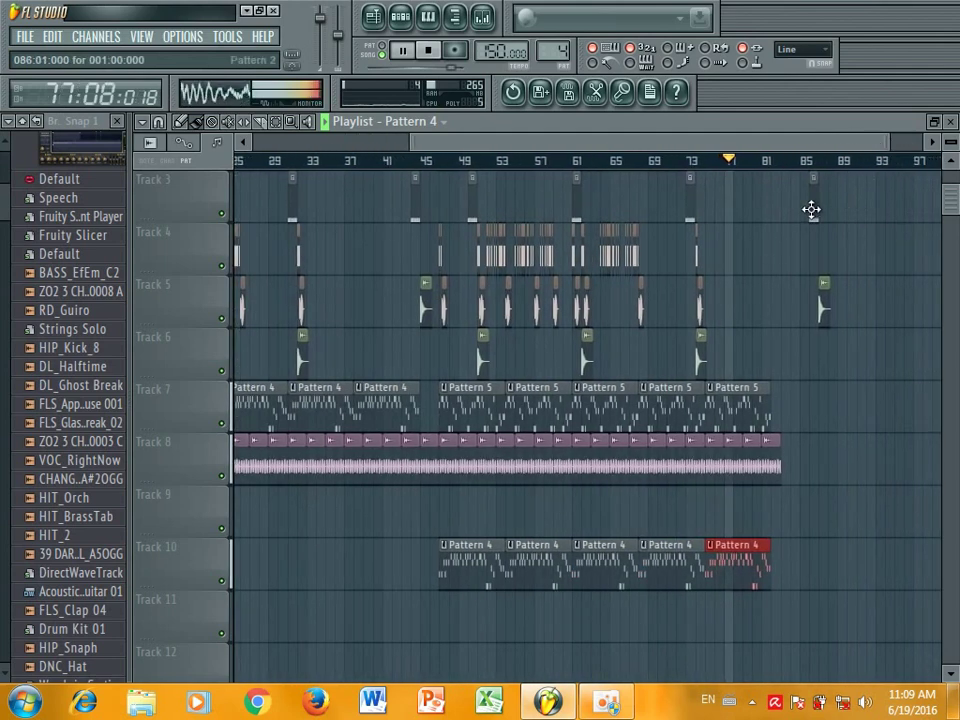
drag(812, 208, 782, 210)
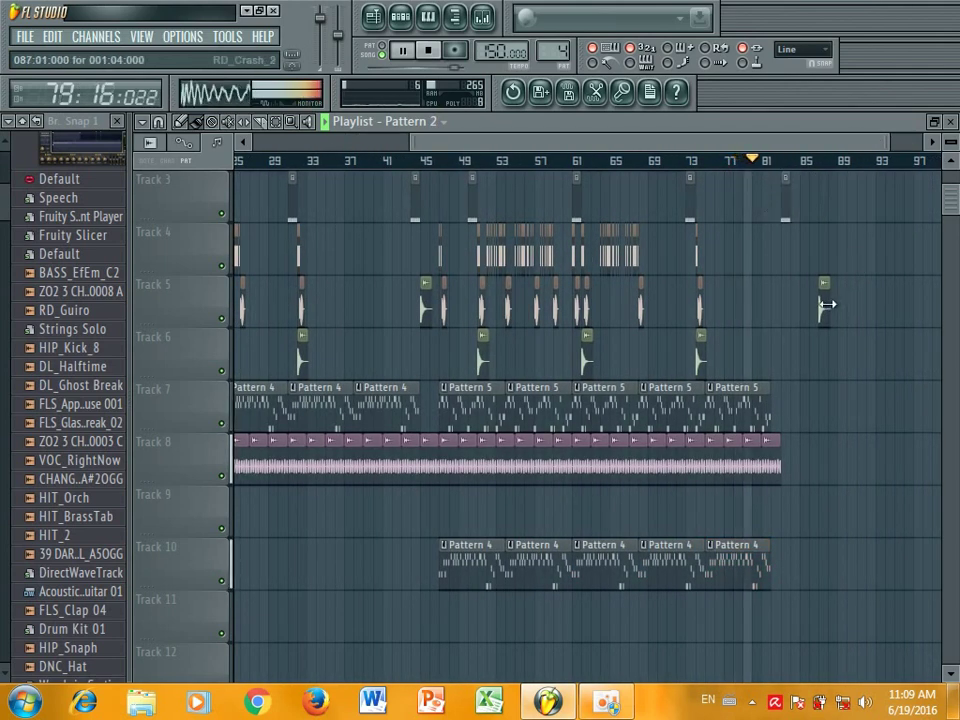
drag(823, 304, 795, 311)
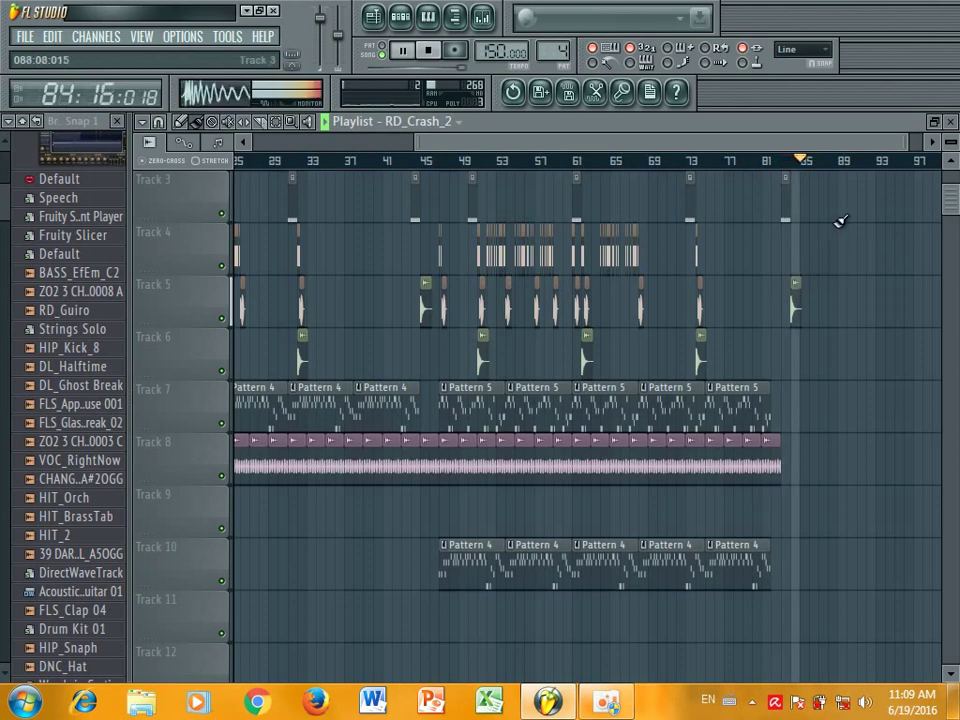
- Return the last Pattern 2 clip on Track 3 to bar 86 and the last RD_Crash_2 clip on Track 5 to bar 87
scroll(842, 222, down, 12)
scroll(846, 226, up, 14)
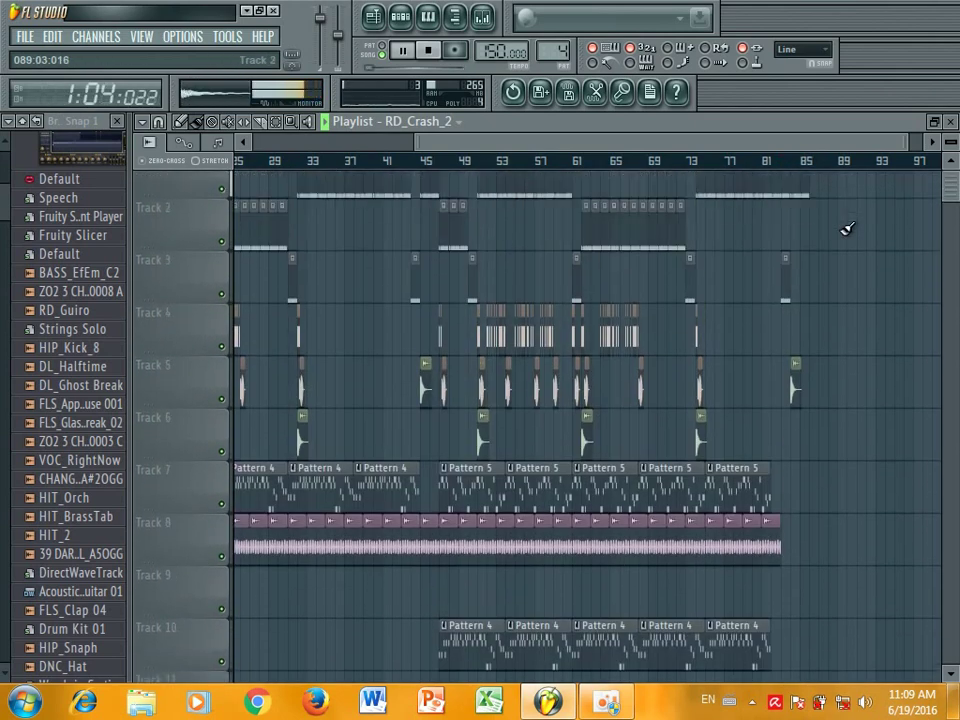
scroll(846, 228, up, 1)
drag(786, 302, 808, 304)
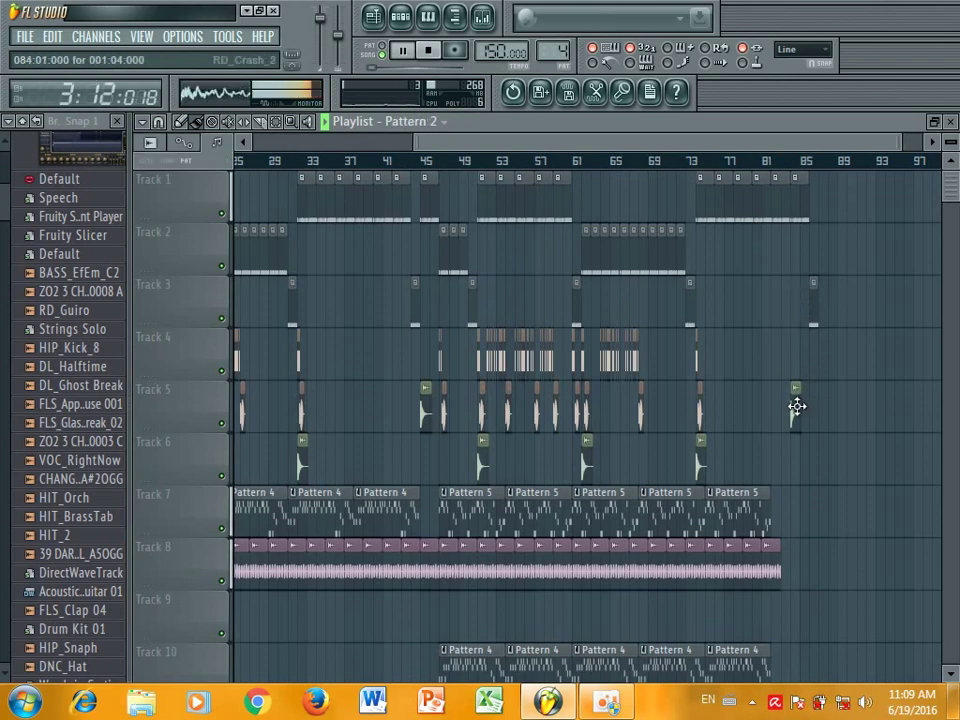
drag(795, 407, 823, 403)
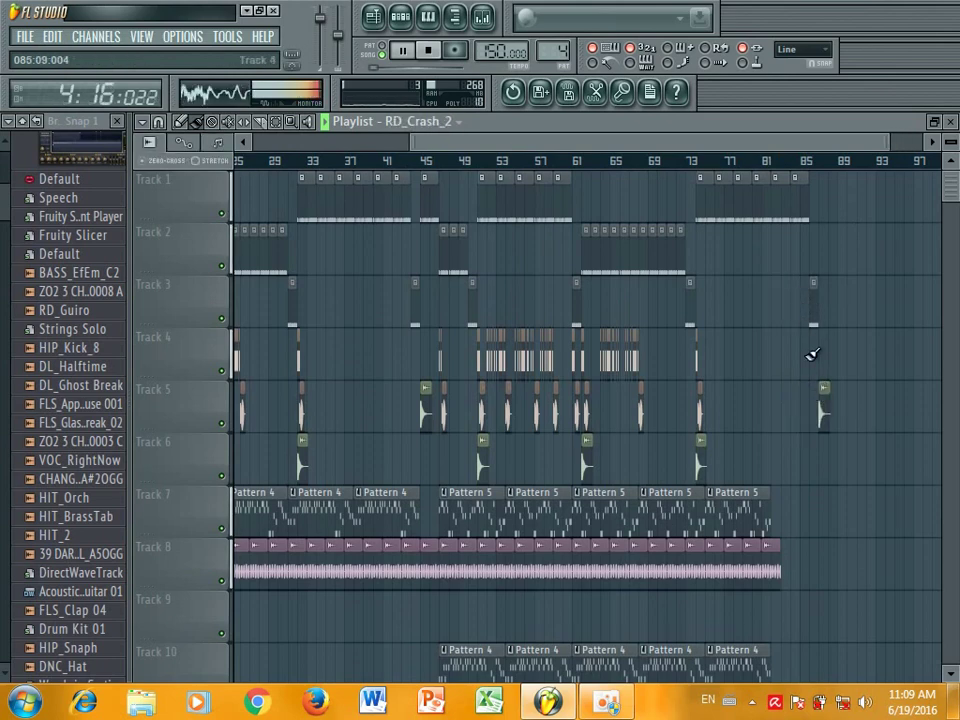